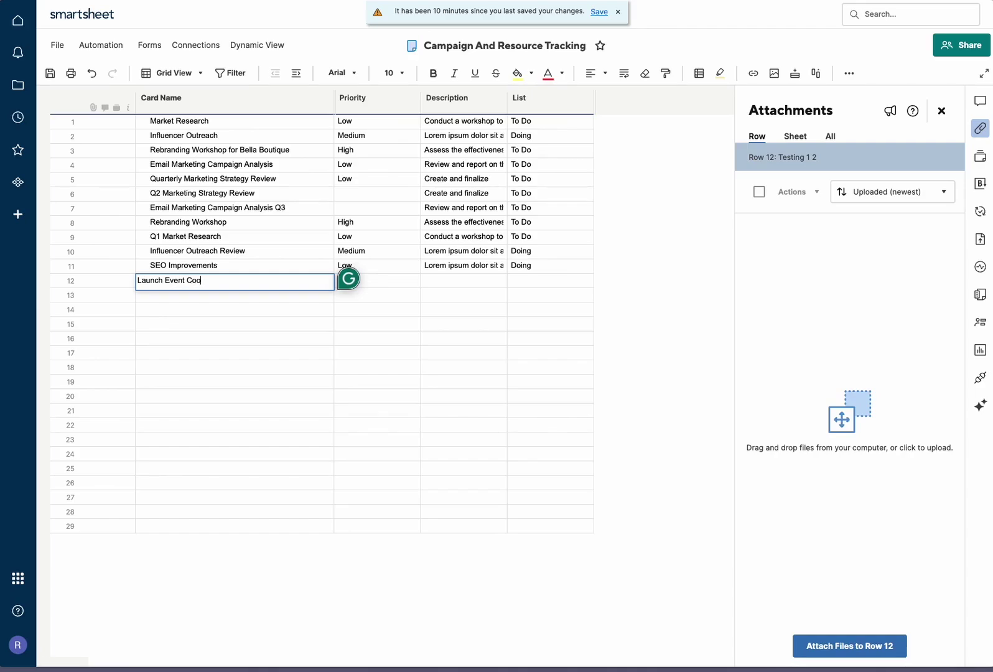
Complete row 12's card name as Launch Event Coordination and set its priority to Medium
text(rdination)
click(388, 280)
click(413, 281)
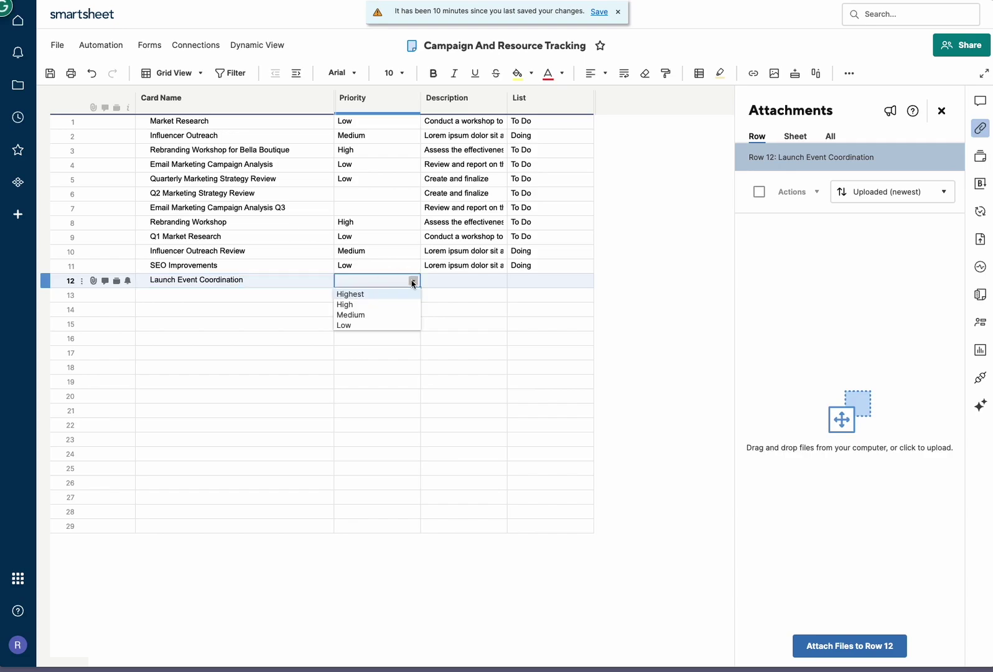
click(380, 325)
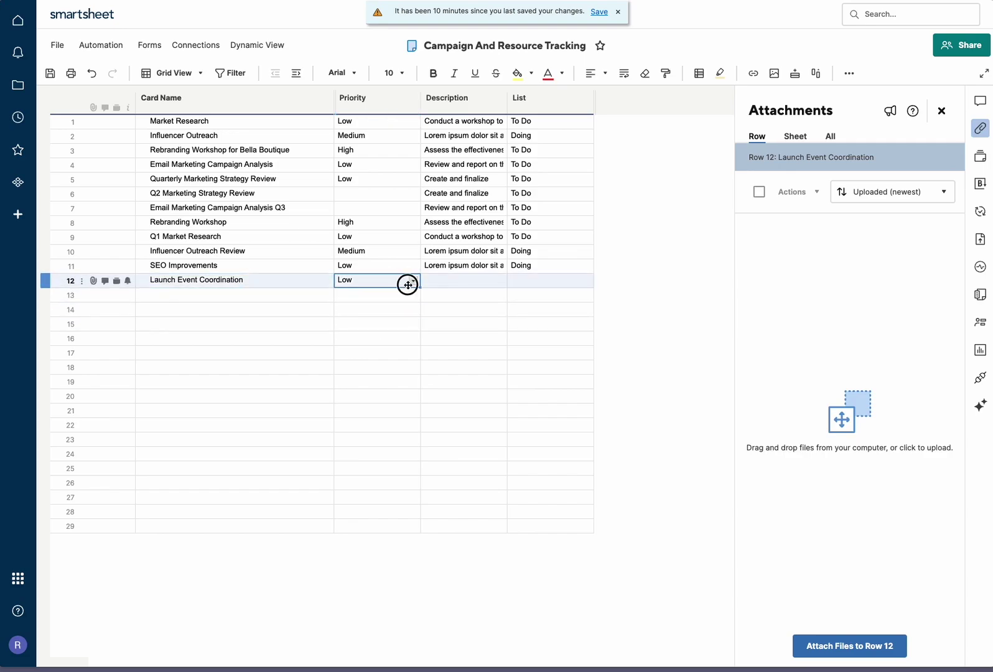
click(410, 282)
click(392, 312)
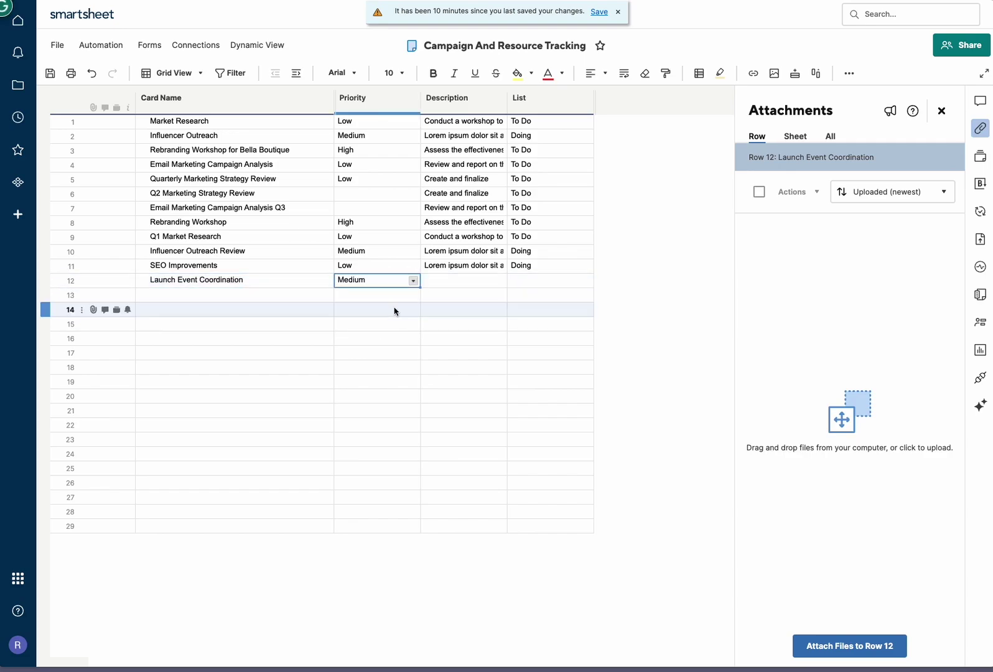
Give row 12 the description 'Event Coordination Plan' and list To Do, then save the sheet
click(452, 279)
click(453, 279)
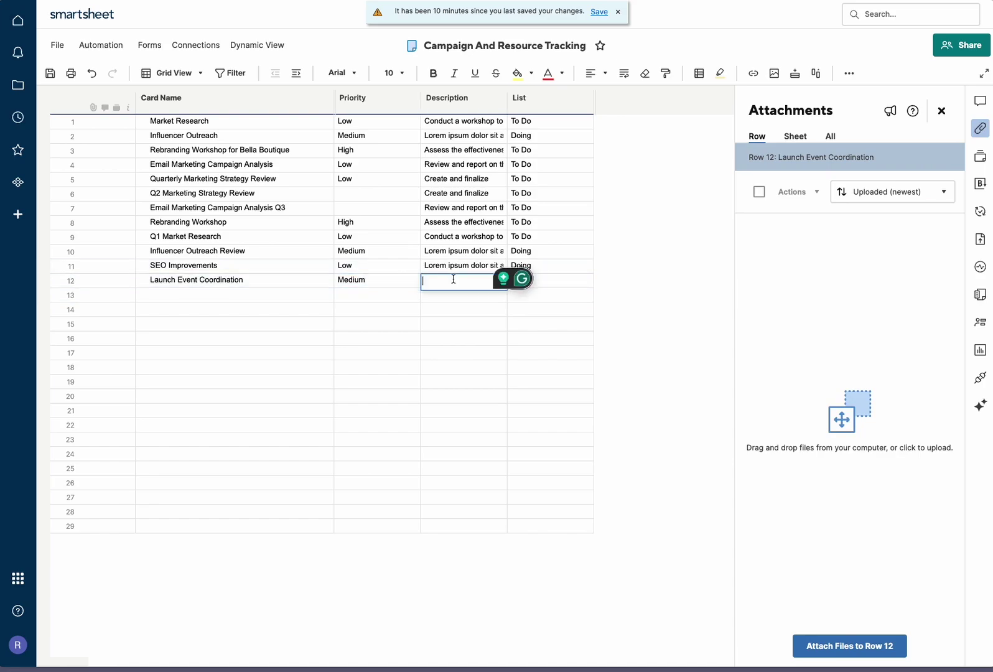
text(Even)
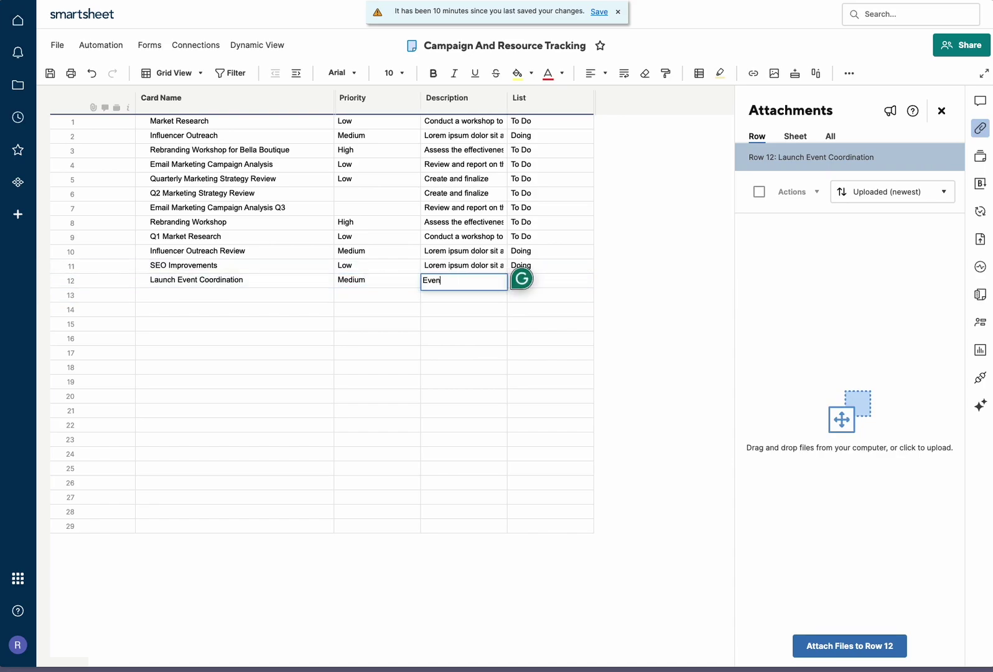
text(t Coordination Plan)
click(555, 287)
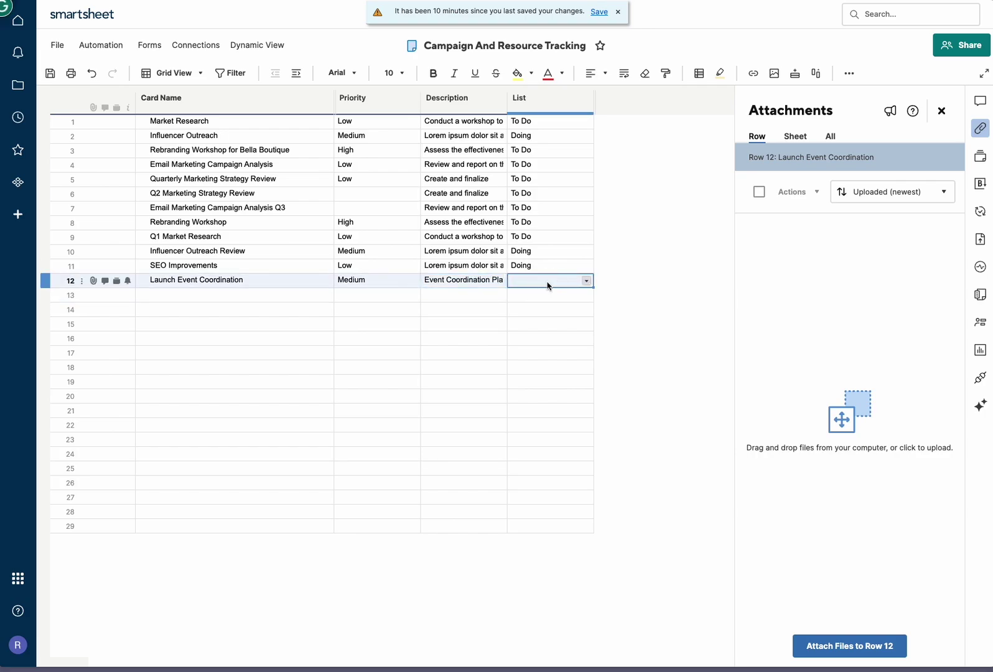
click(586, 280)
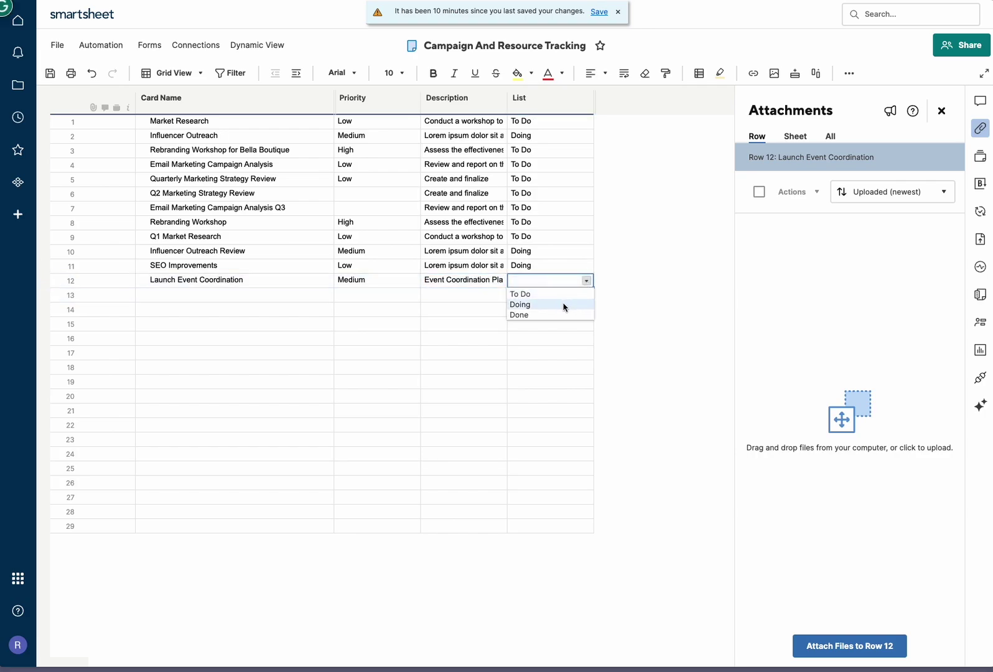
click(521, 294)
click(49, 74)
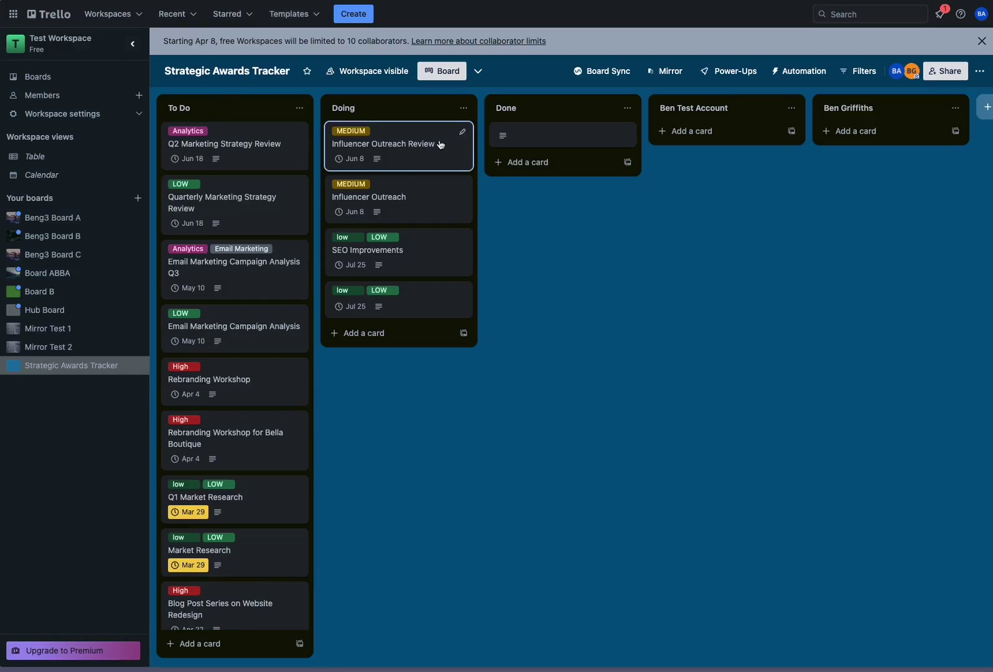
Open the synced Launch Event Coordination card at the bottom of the To Do list
scroll(250, 435, down, 1)
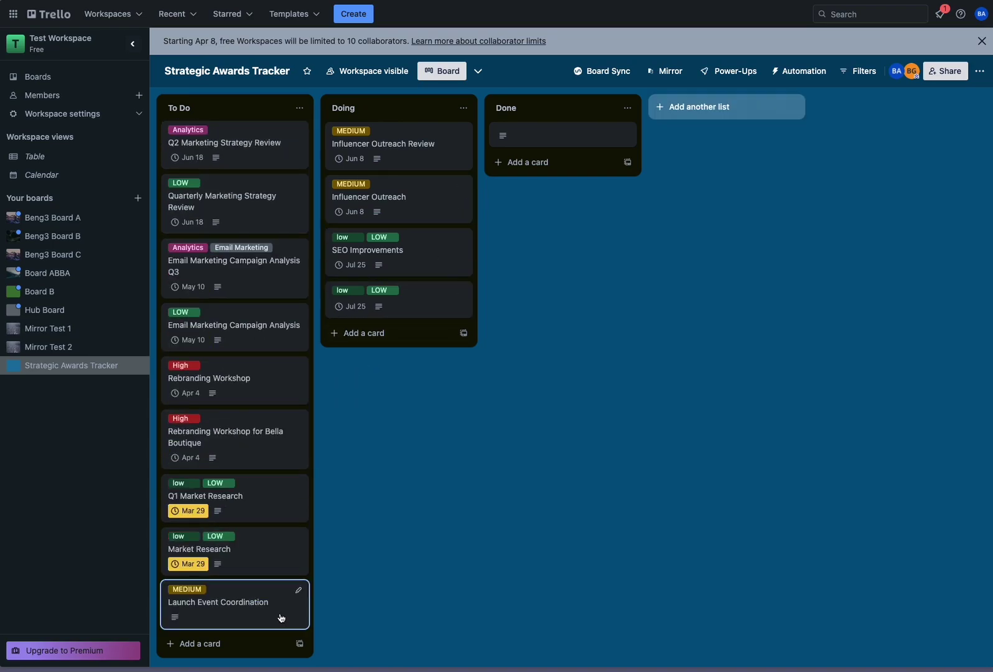
click(281, 617)
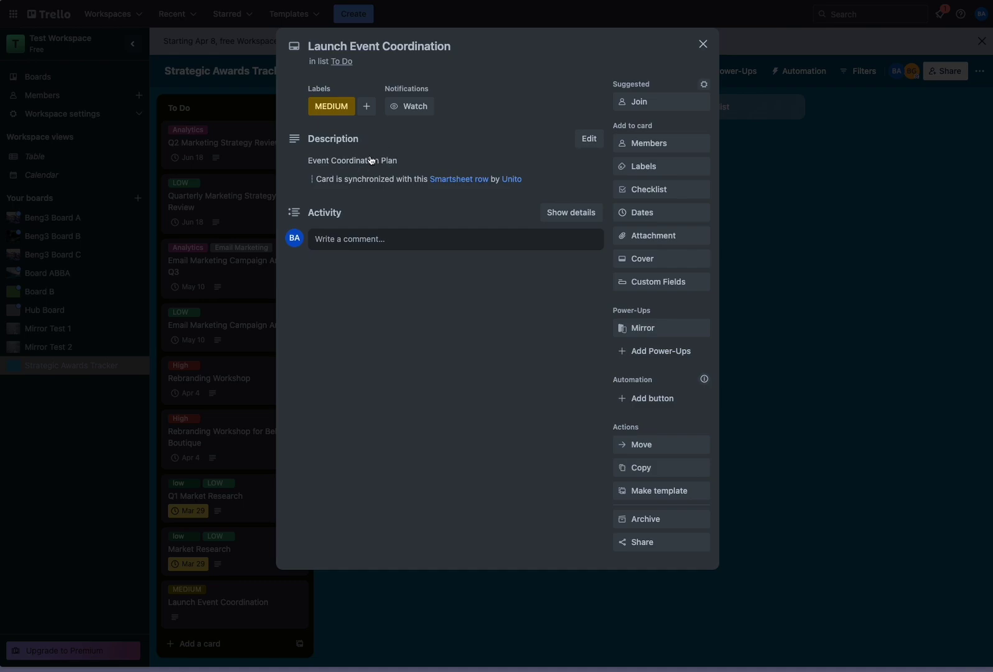
Add a new line 'Reviewed in Trello' to the card's description
click(373, 161)
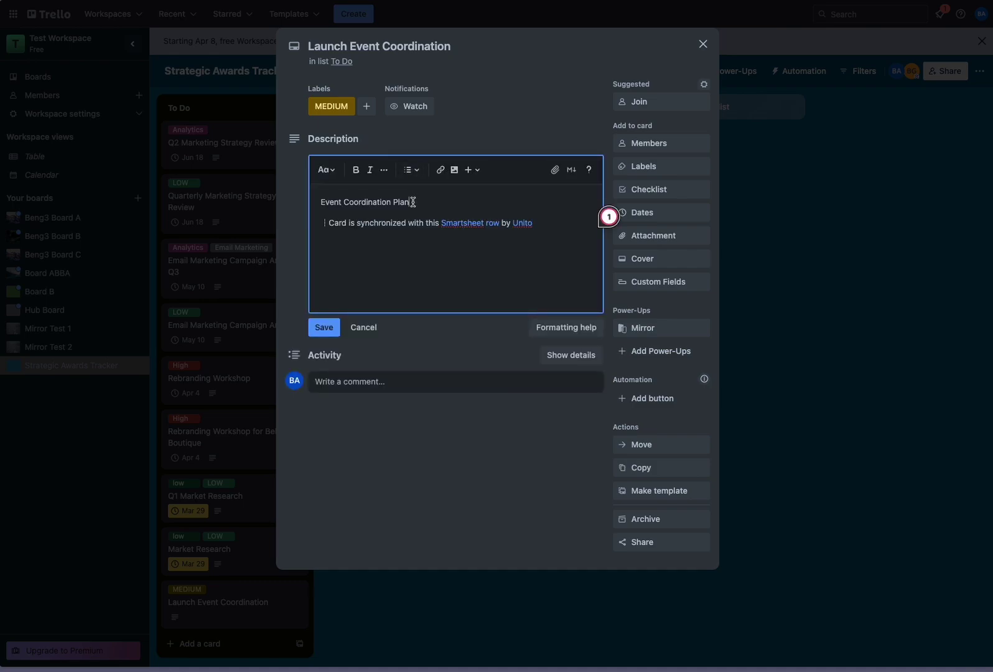
key(Return)
text(Reviewed in Trello)
Replace the MEDIUM label with LOW, save, and move the card into Doing
click(331, 106)
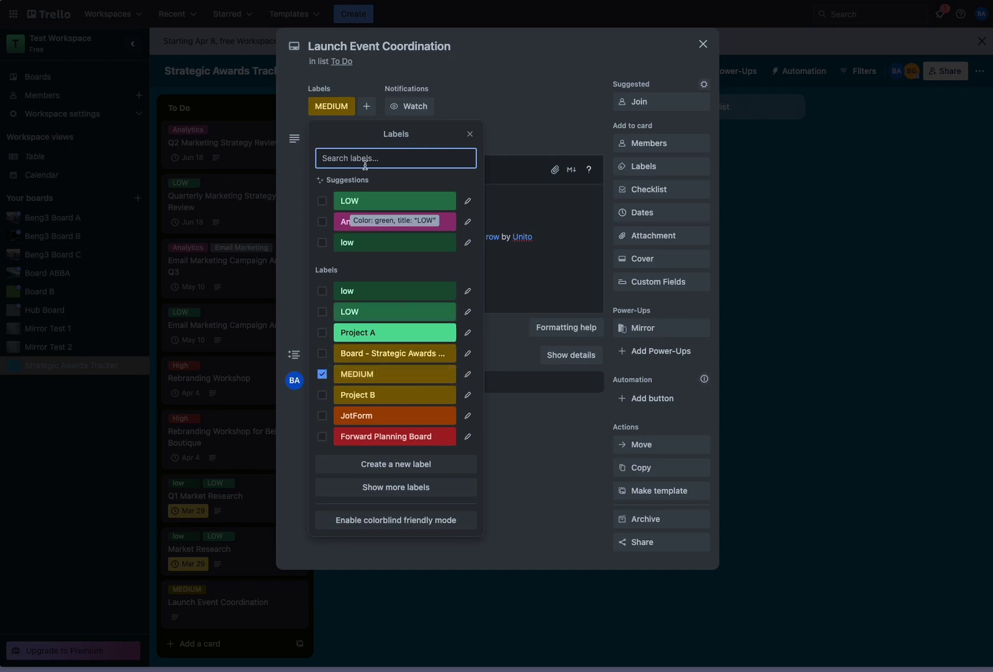
click(349, 202)
click(323, 354)
click(473, 102)
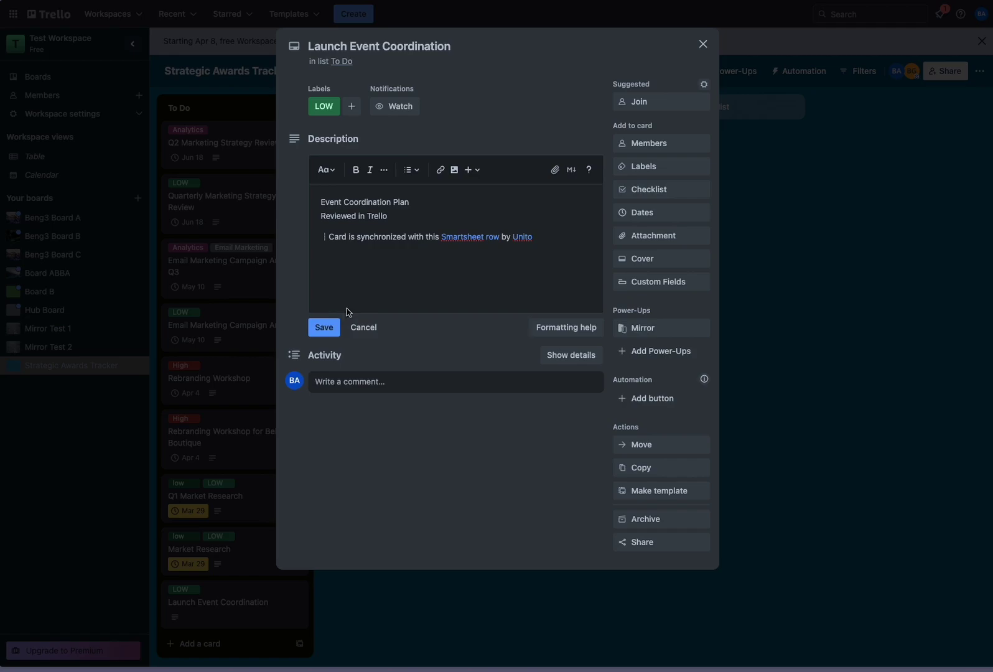
click(327, 327)
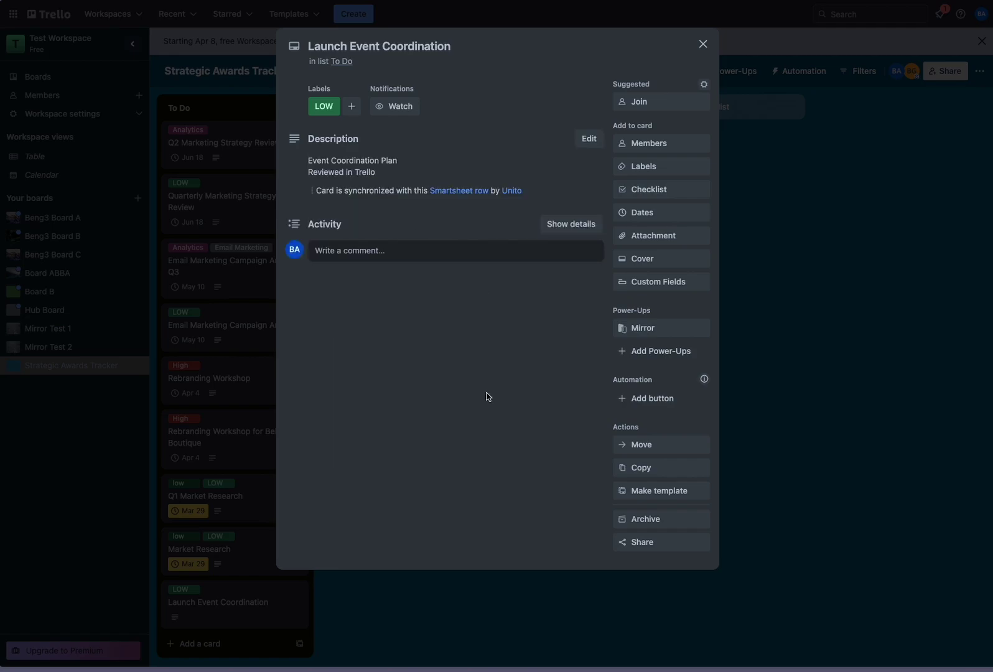
click(830, 304)
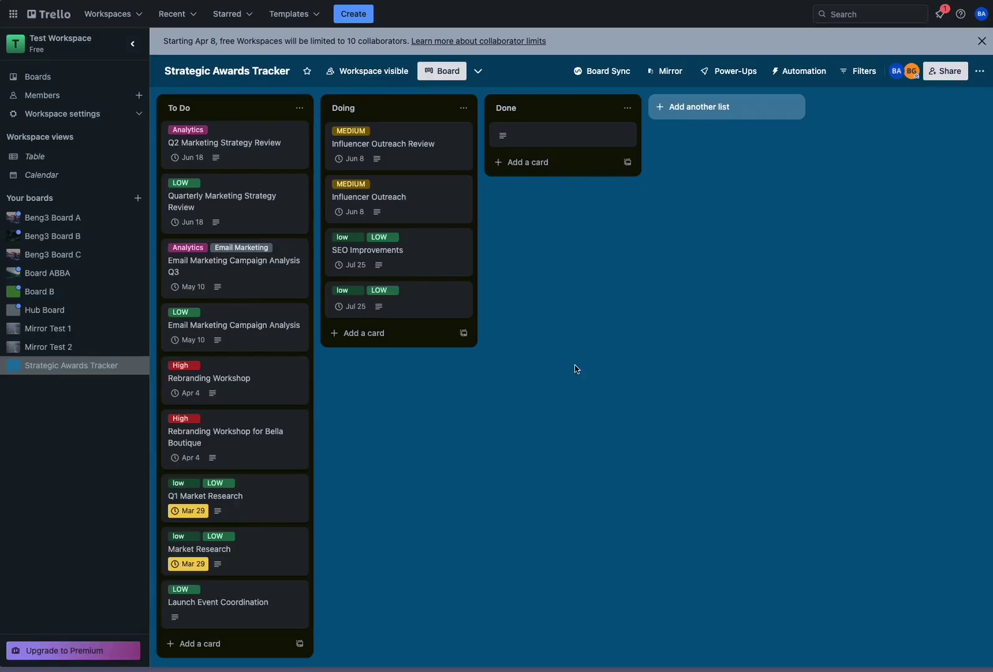
drag(246, 600, 402, 344)
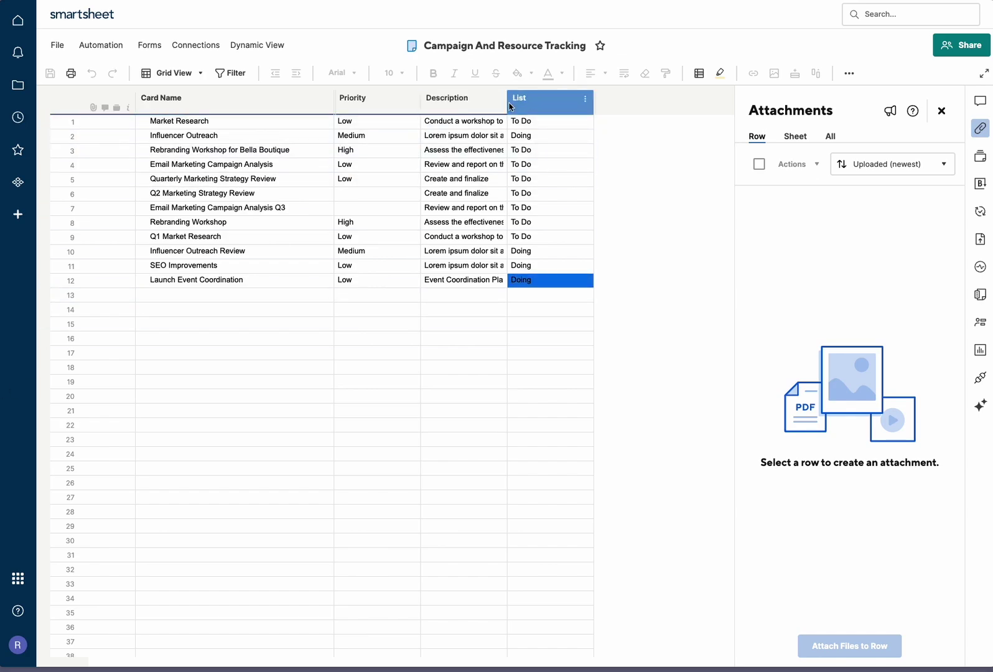
Drag the Description column's right border to widen it
drag(508, 102, 625, 92)
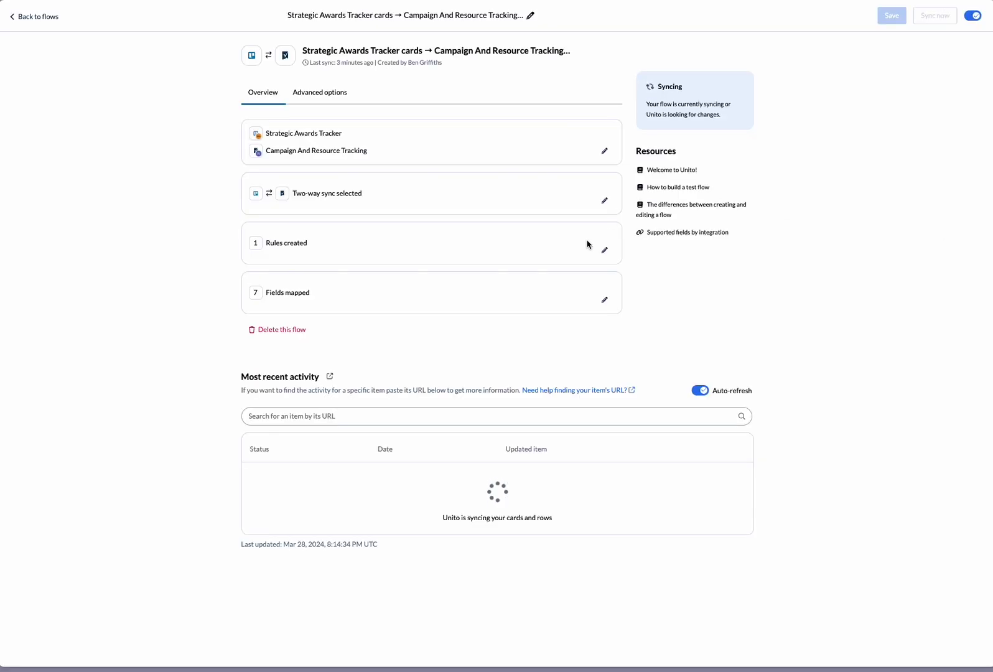
Inspect the Trello and Smartsheet account choices for the flow's tools, keeping both accounts unchanged
click(605, 152)
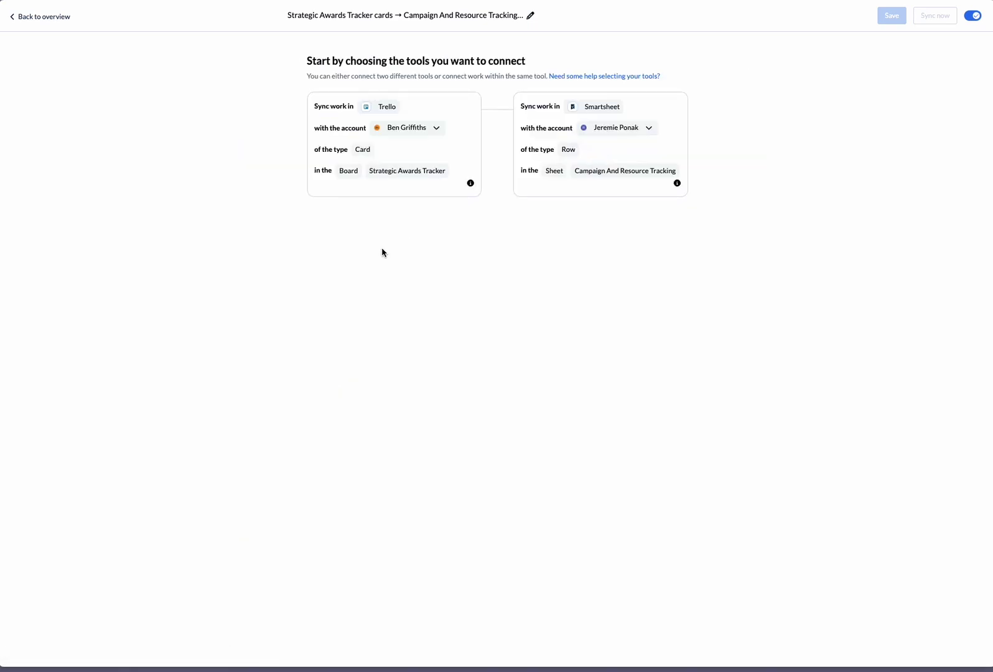
click(442, 134)
click(463, 118)
click(652, 129)
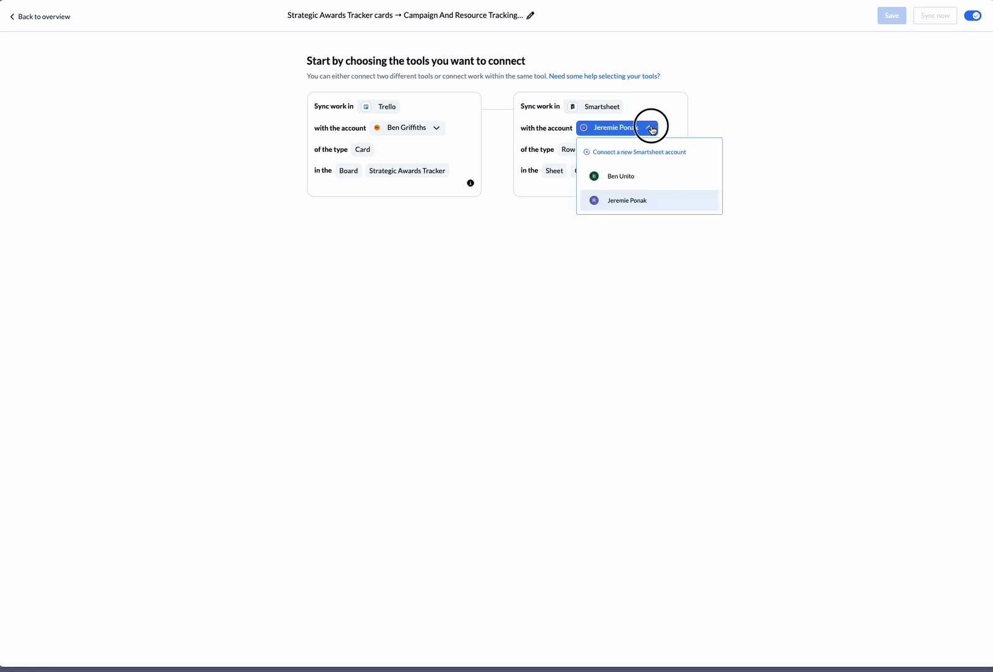
click(652, 129)
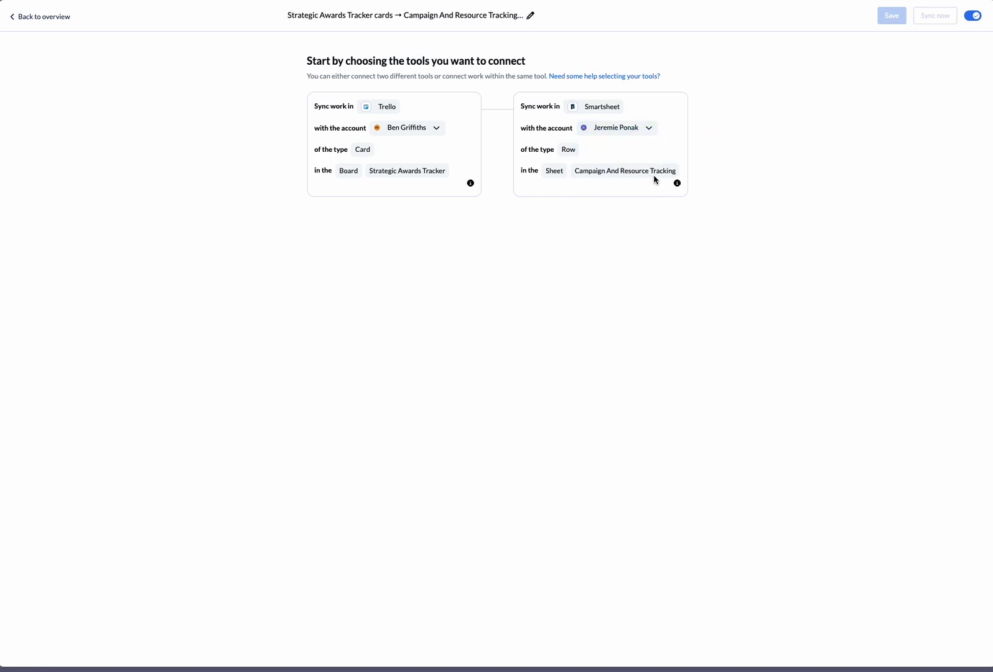
click(650, 129)
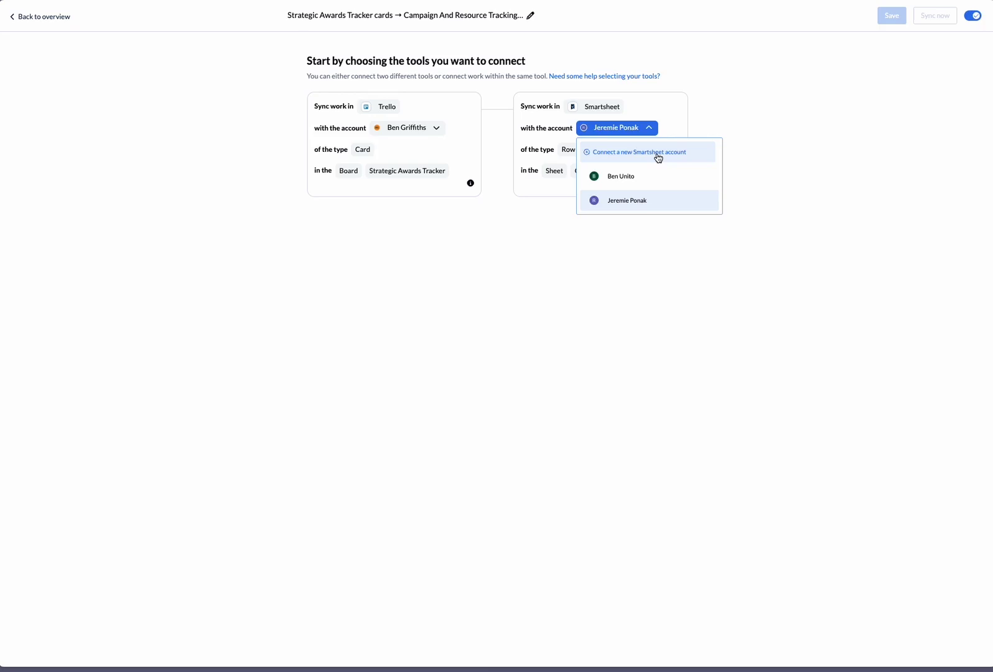
click(683, 105)
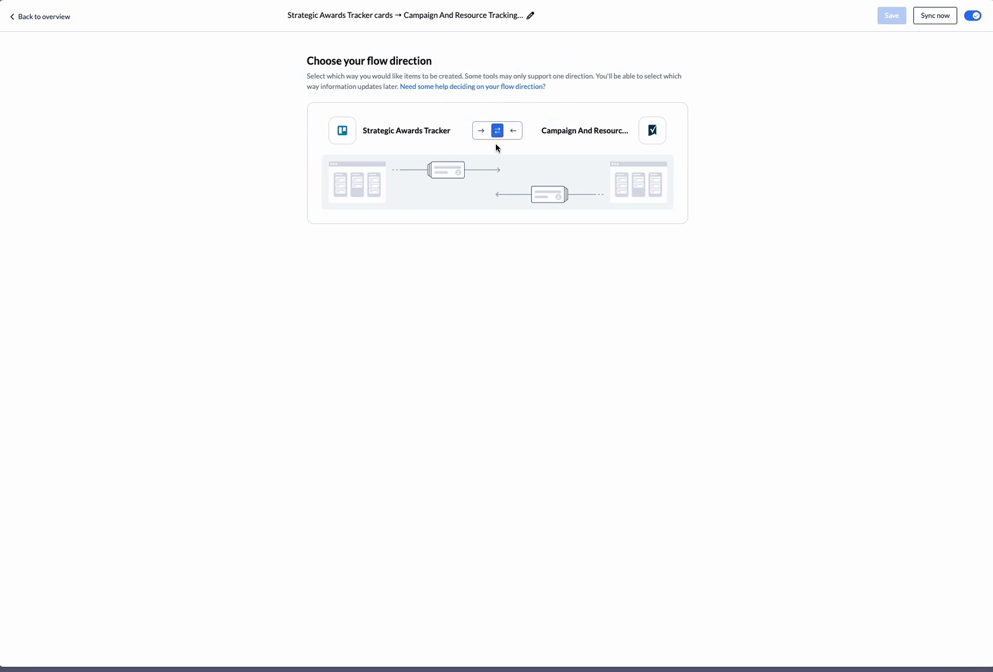
Review the sync rules and the fields available for filtering rows, then continue past the rules
click(49, 17)
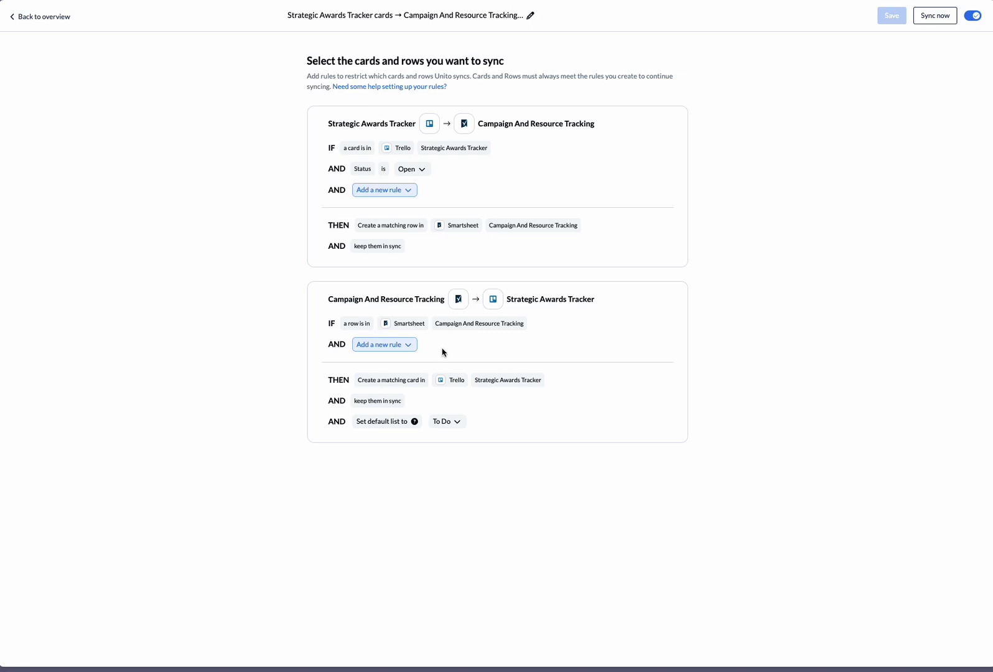
click(409, 350)
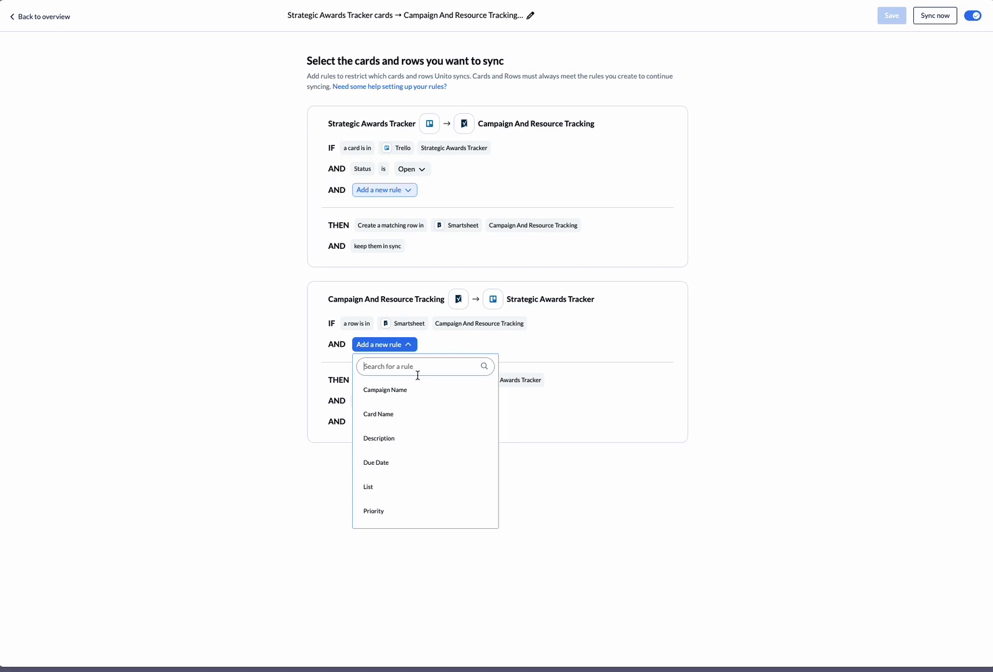
click(562, 349)
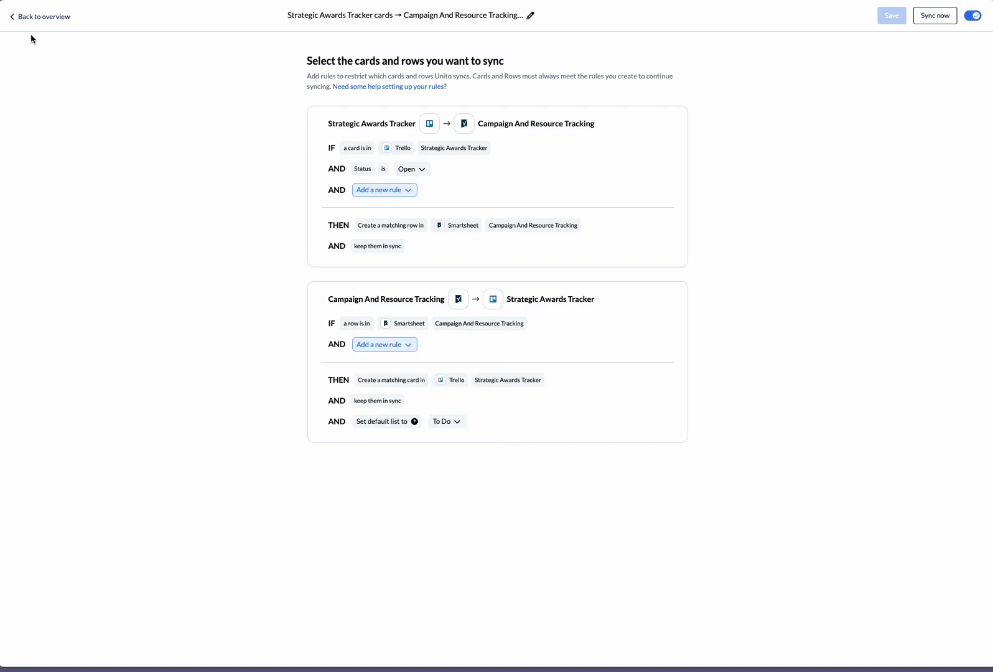
click(45, 24)
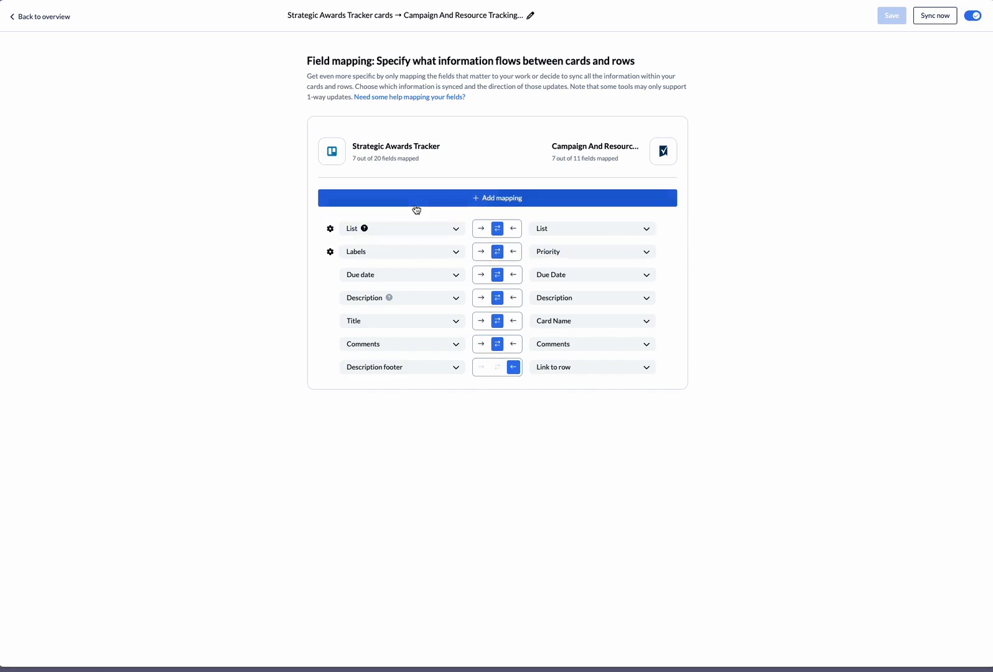
Expand and collapse the List and Labels-to-Priority value mappings, then return to the flow overview
click(331, 229)
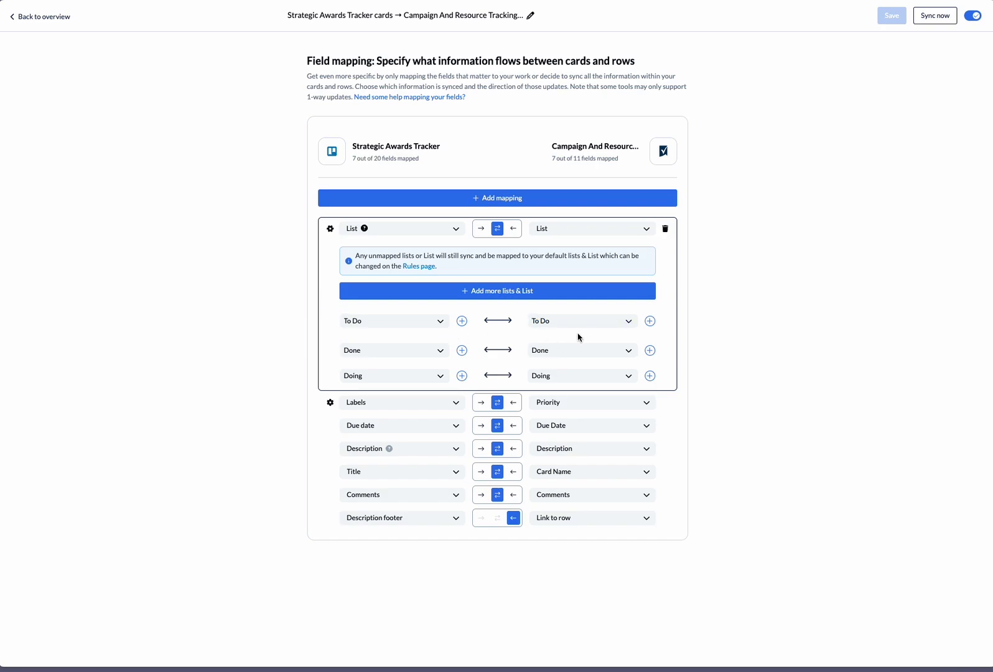
click(329, 403)
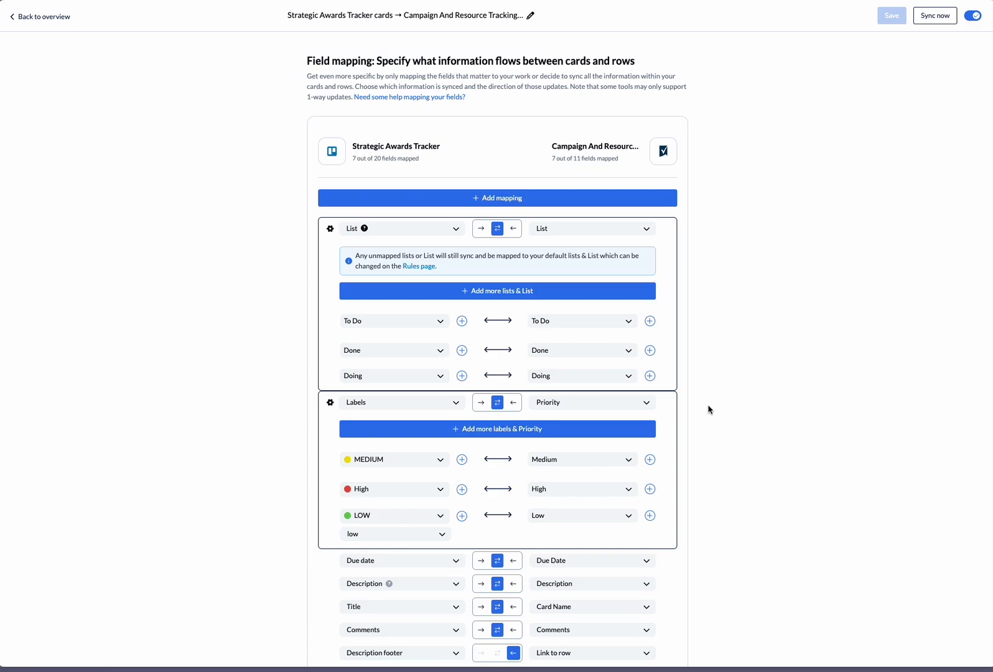
scroll(709, 409, down, 1)
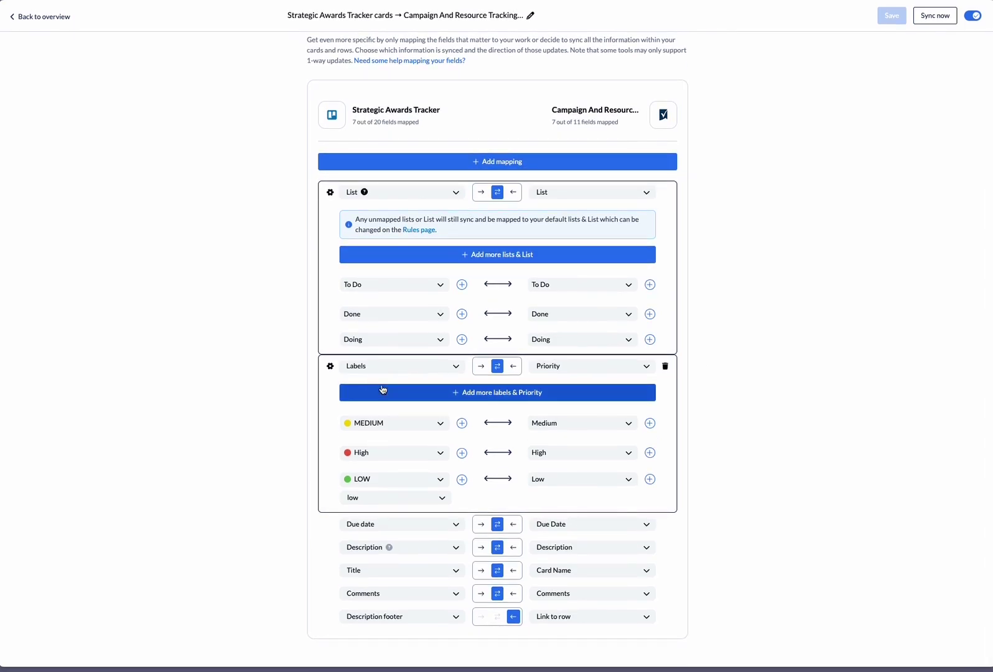
click(330, 366)
click(328, 229)
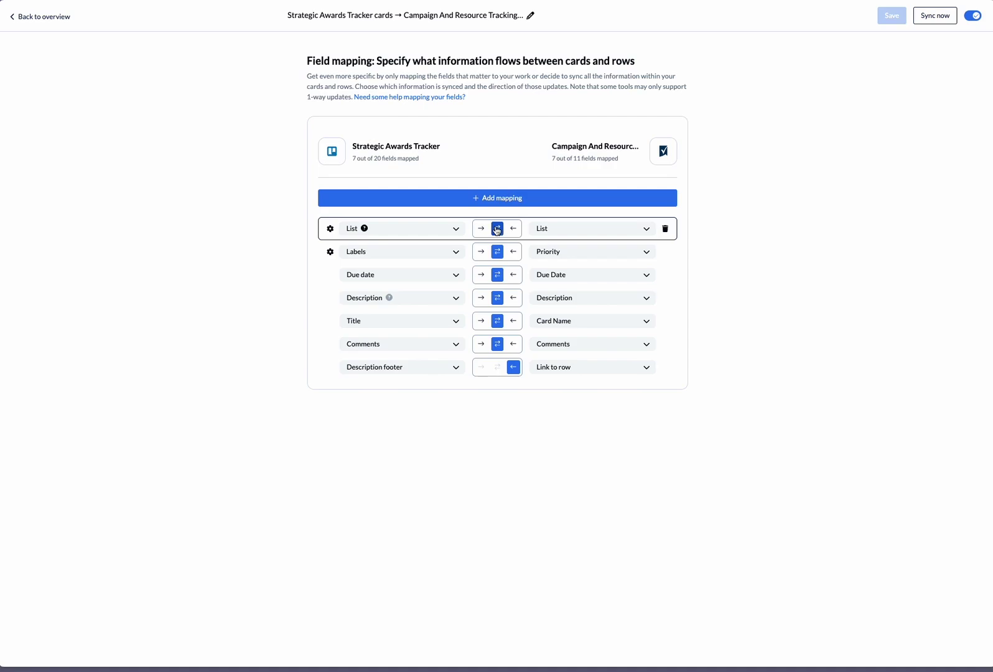
click(44, 17)
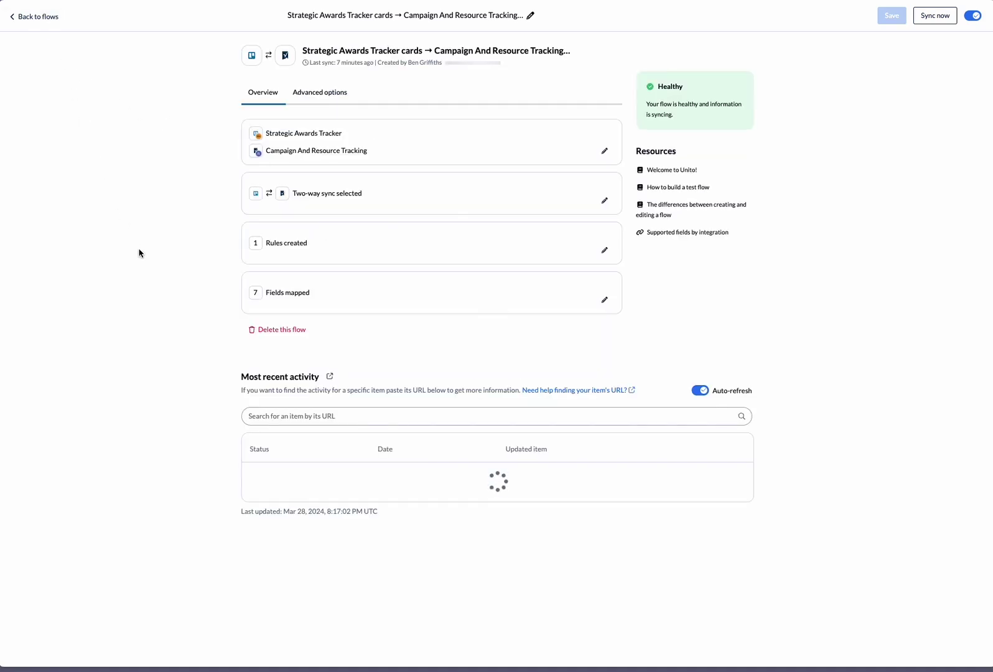